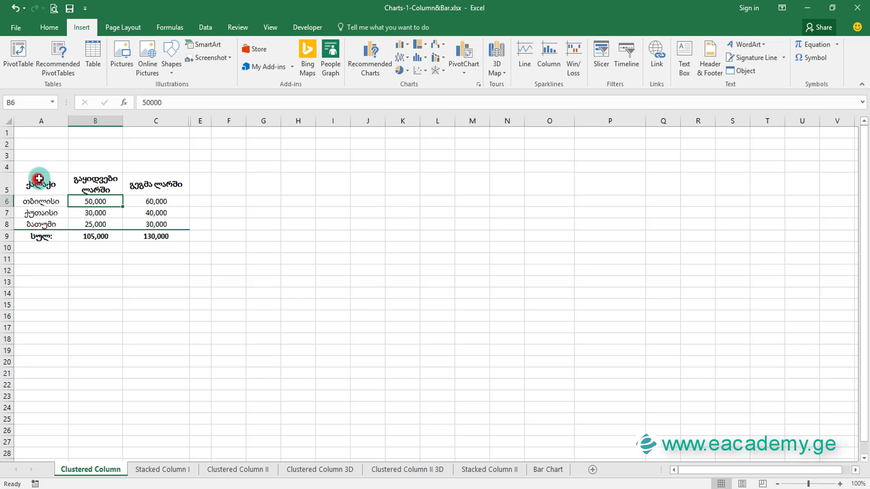
Insert a 2-D clustered column chart from A5:C8 and place it beside the table over about F2:M15.
drag(40, 180, 136, 222)
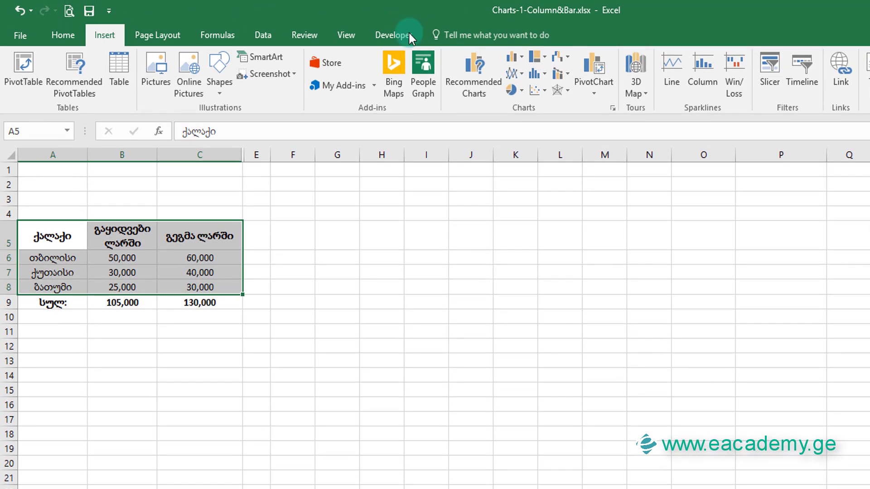
click(514, 56)
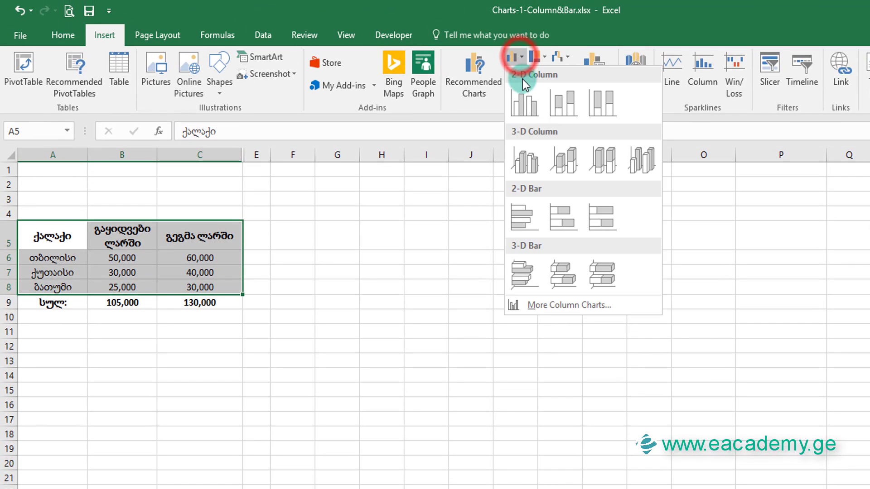
click(526, 108)
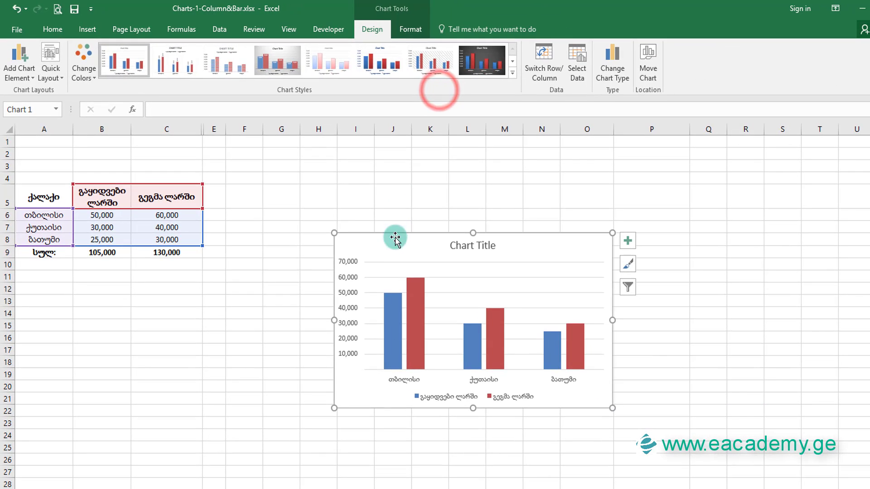
drag(395, 237, 297, 162)
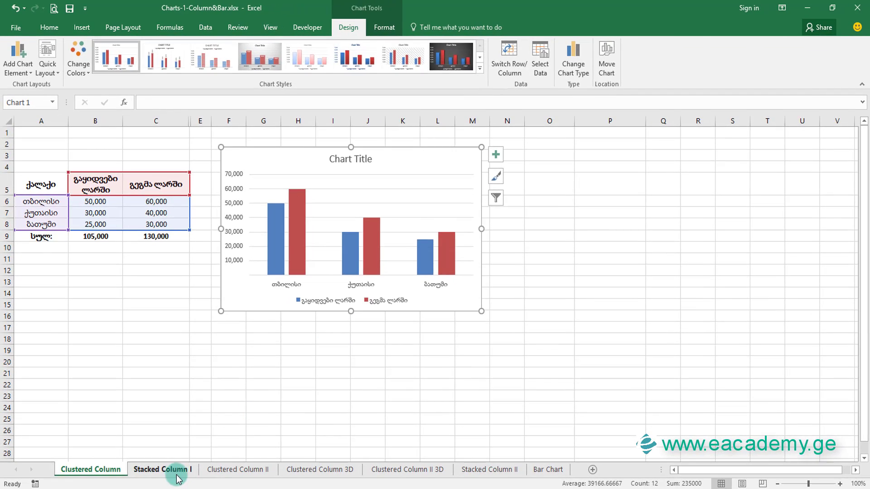
On the Stacked Column I sheet, insert a 2-D stacked column chart from the range A5:C8.
click(175, 471)
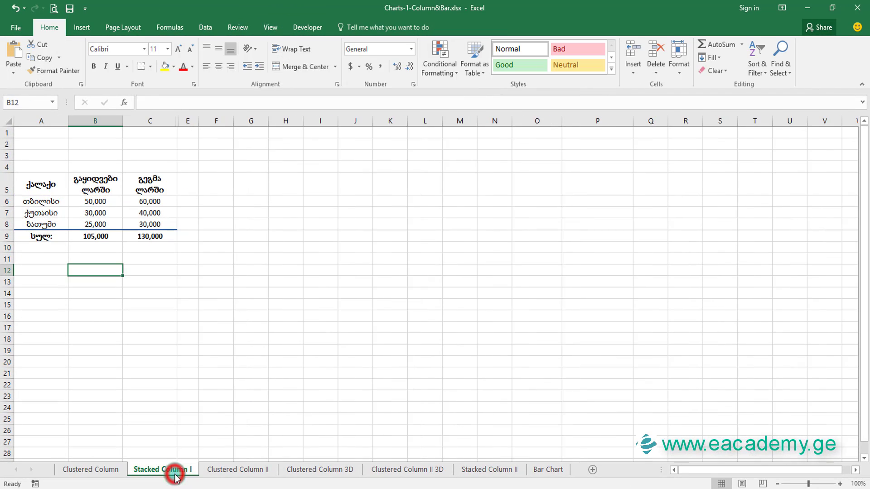
click(44, 179)
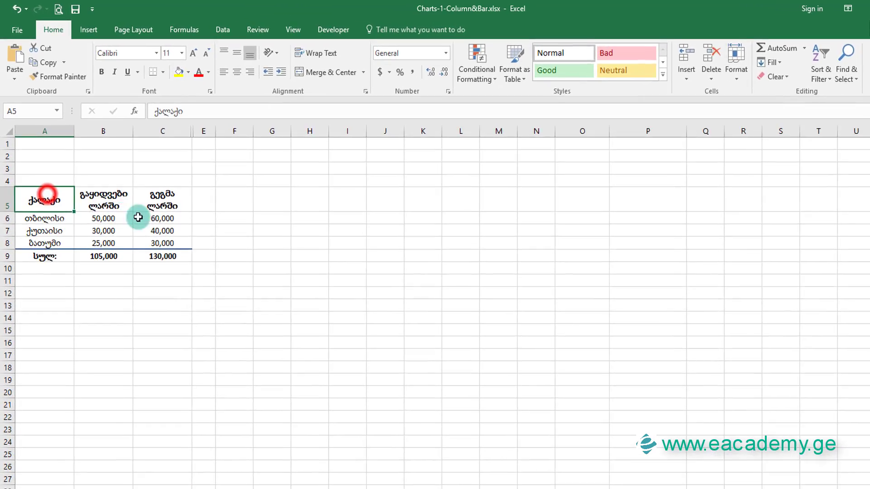
drag(139, 217, 155, 244)
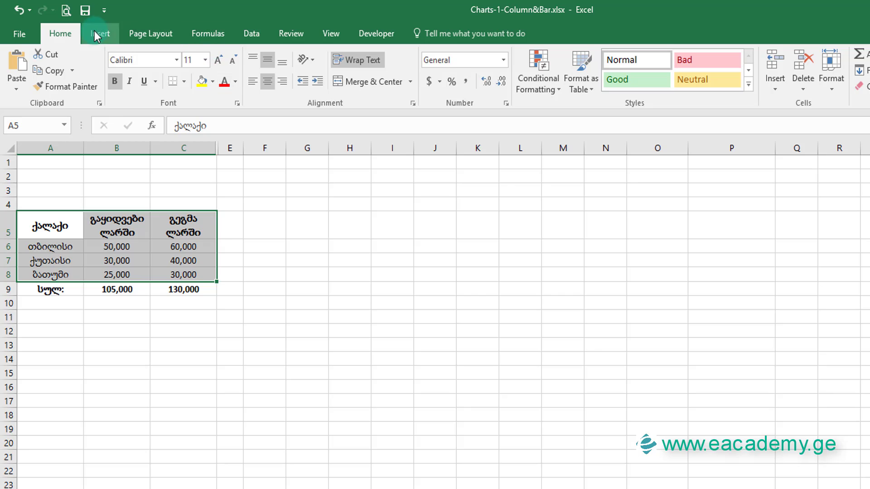
click(94, 31)
click(494, 55)
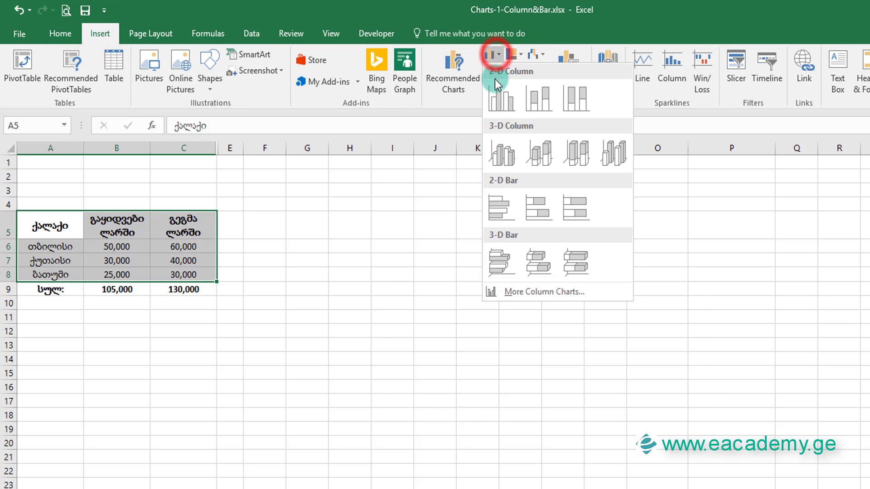
click(544, 105)
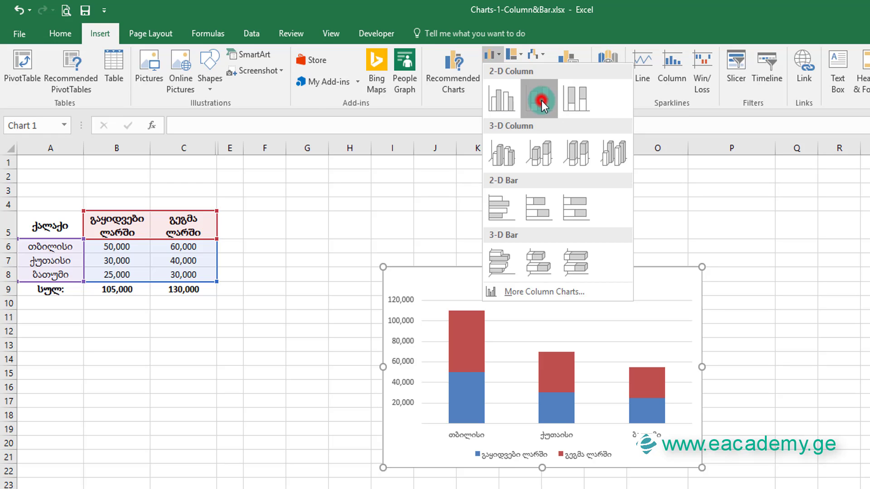
Move the stacked column chart beside the table and enlarge it to cover about F2:P19.
drag(458, 286, 365, 222)
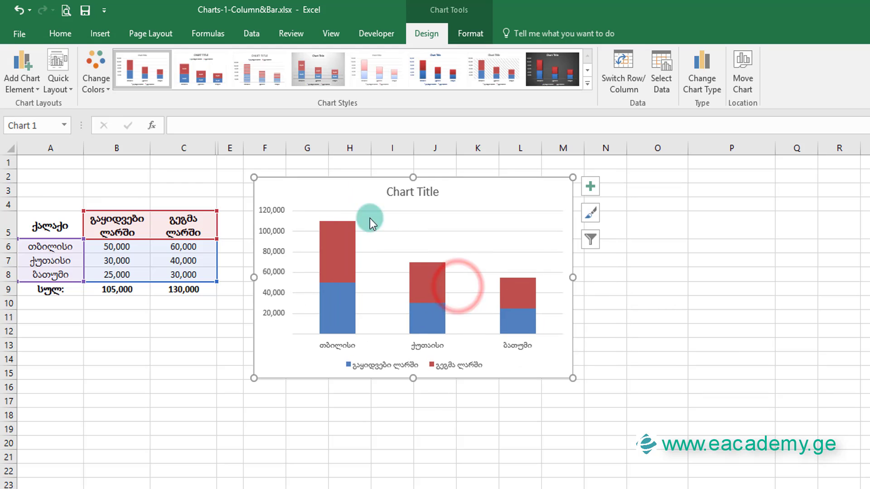
drag(574, 379, 699, 436)
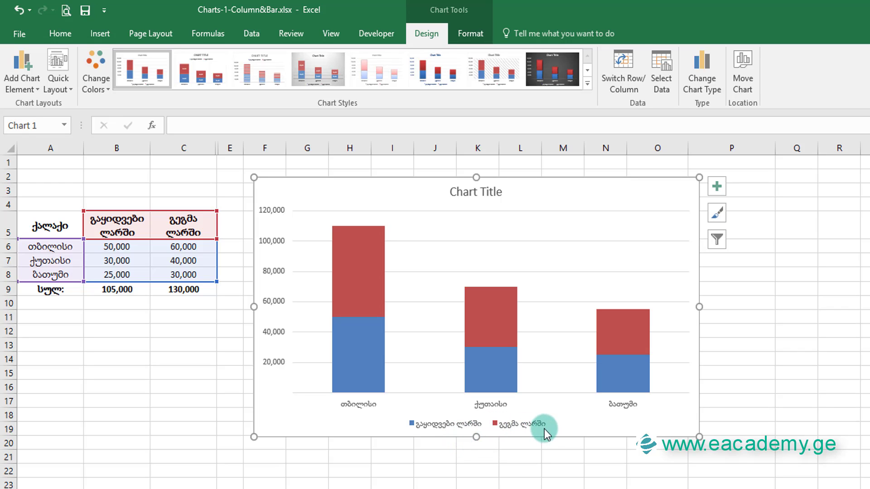
mouse_move(371, 368)
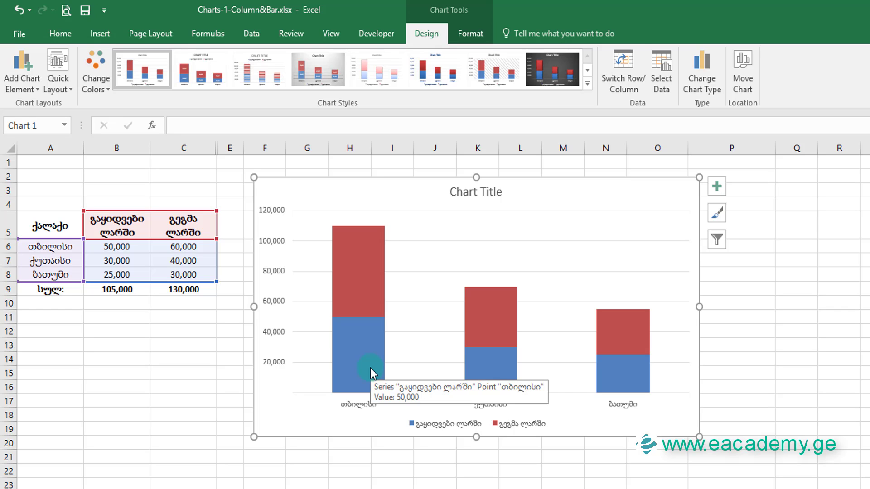
Append the word "ზამთარი" to the header in cell B5 so it reads "გაყიდვები ლარში ზამთარი".
click(136, 232)
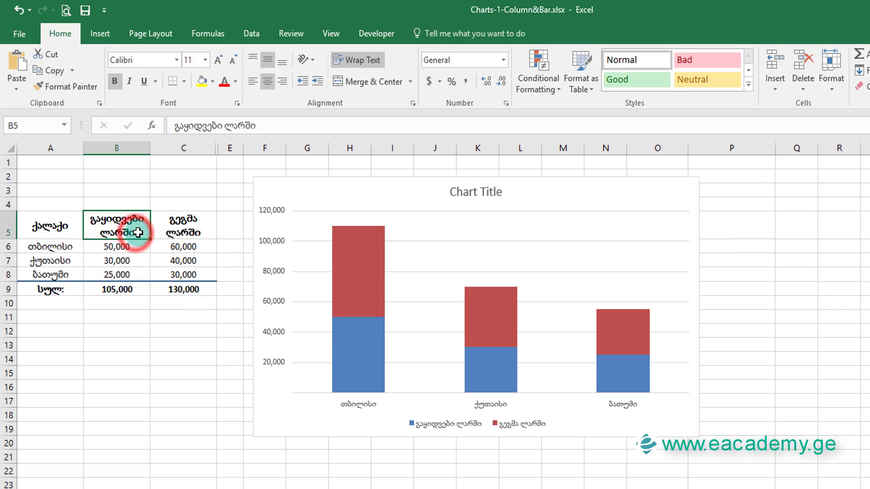
double_click(138, 233)
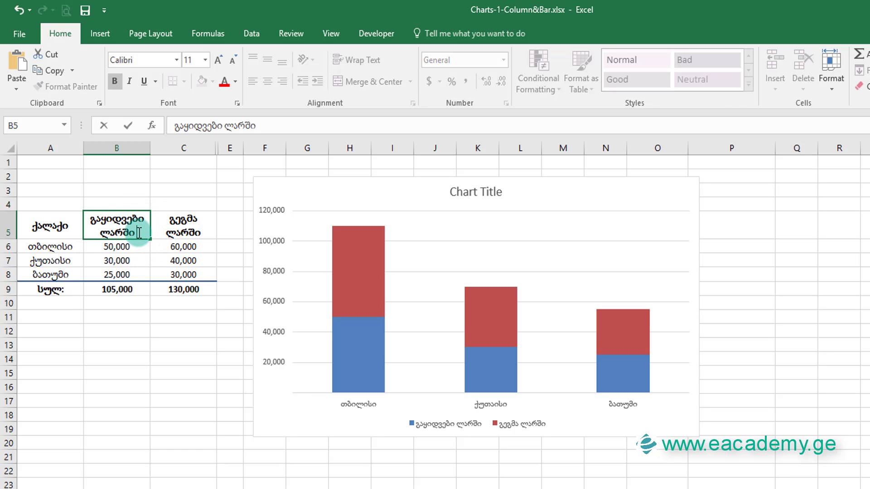
text(ა)
key(BackSpace)
text(ზამთარი)
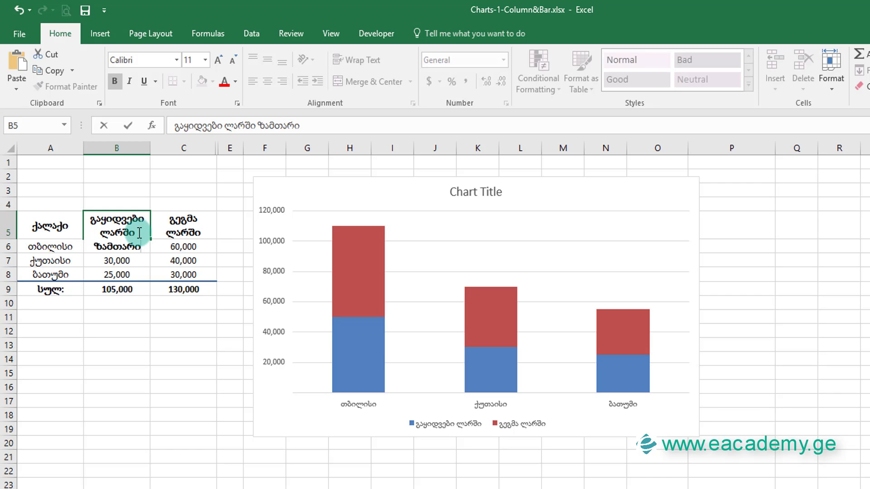
Append the word "გაზაფხული" to the header in cell C5 so it reads "გეგმა ლარში გაზაფხული".
click(186, 226)
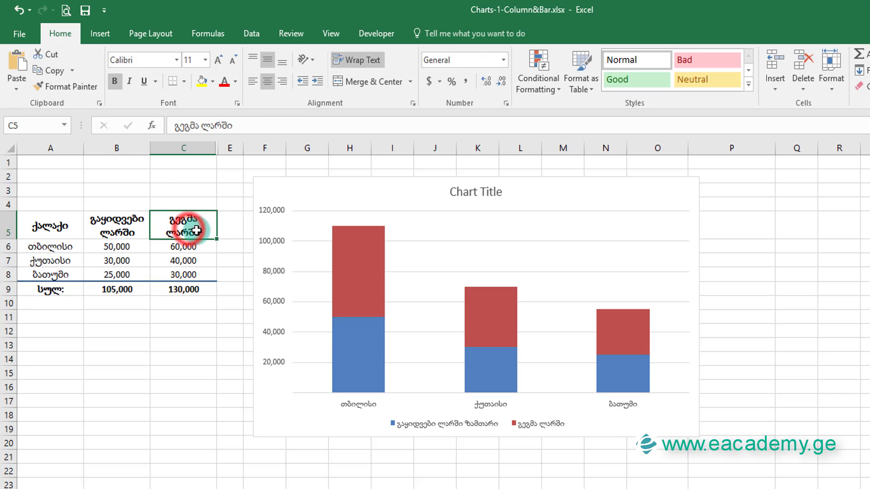
double_click(188, 227)
click(217, 225)
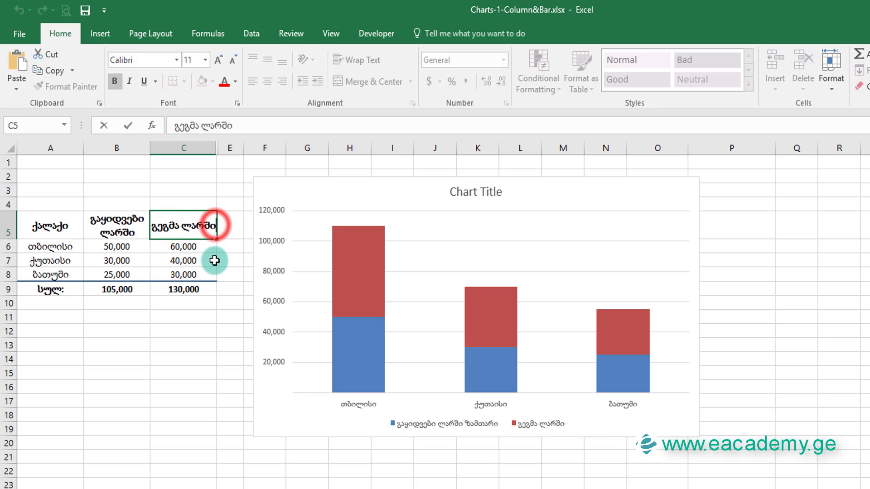
text(გაზაფხული)
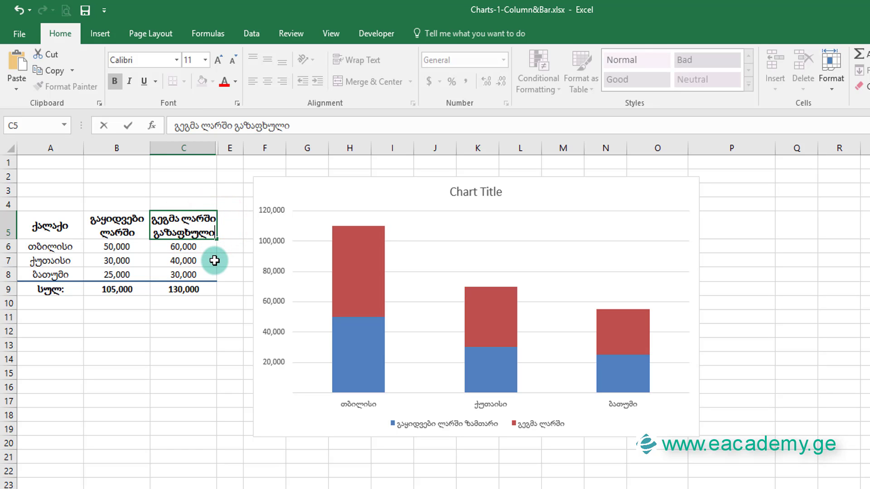
key(Return)
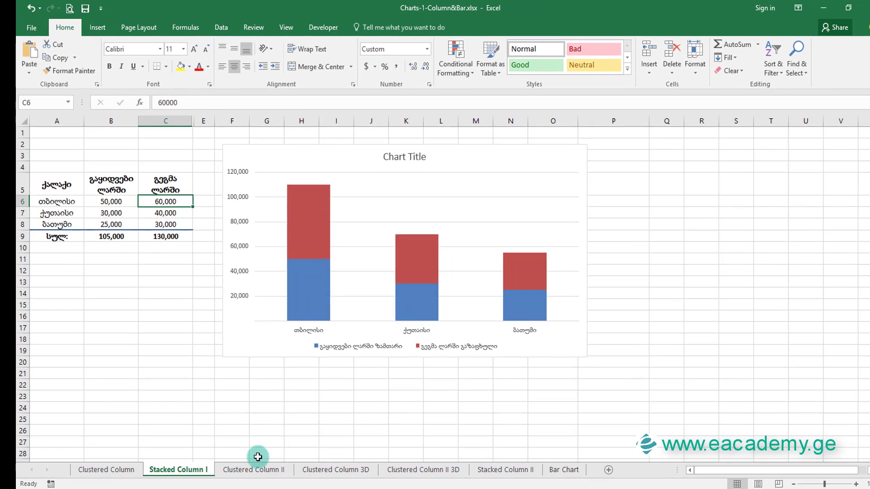
On the Clustered Column II sheet, insert a 100% stacked column chart from A5:C8 and place it beside the table.
click(254, 470)
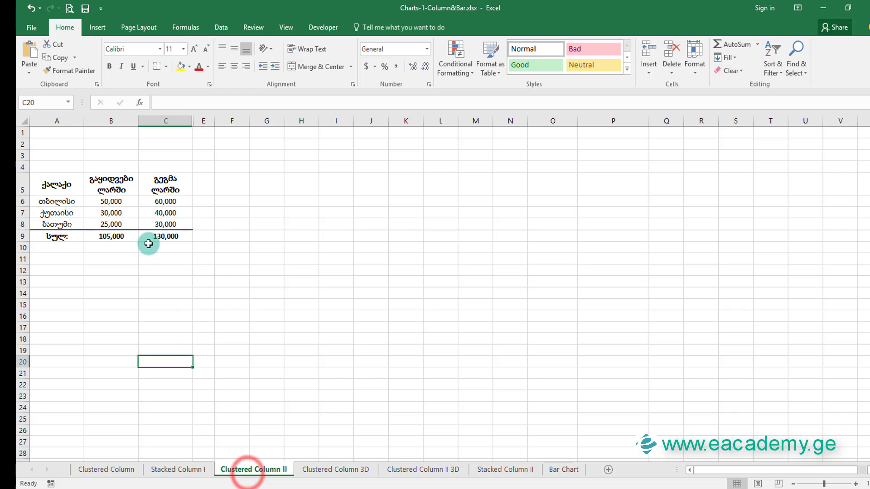
click(147, 244)
drag(66, 180, 166, 231)
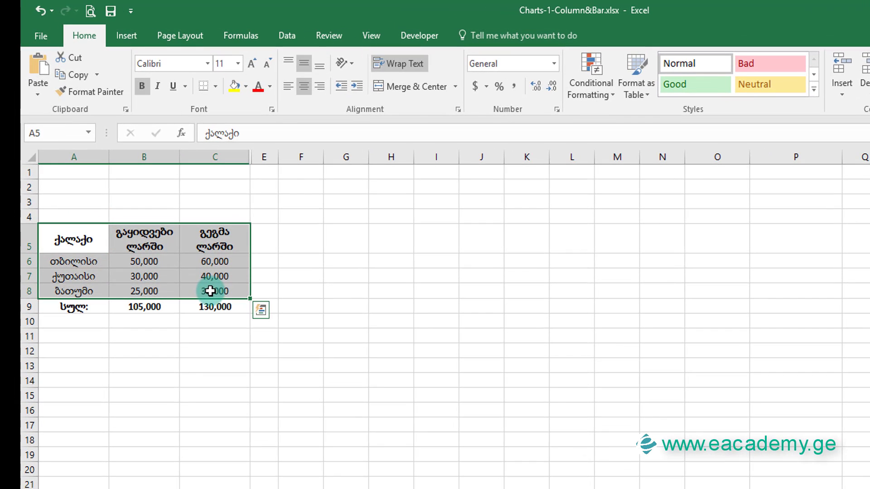
click(126, 36)
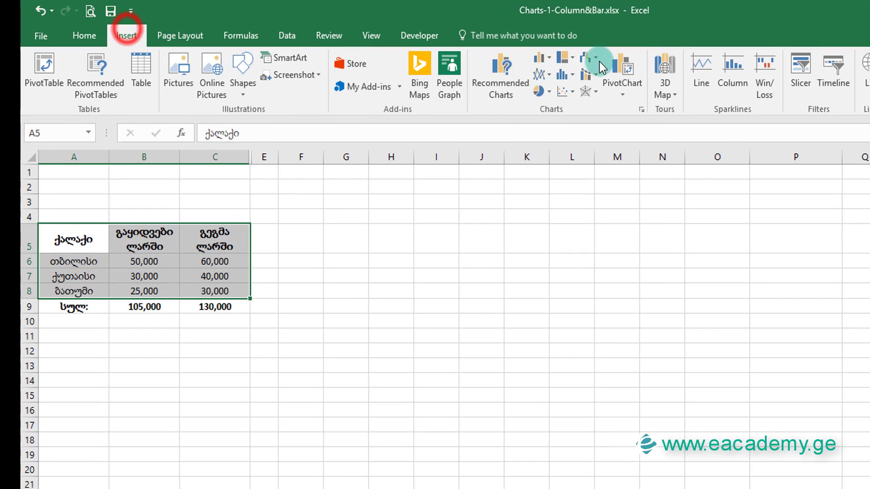
click(550, 58)
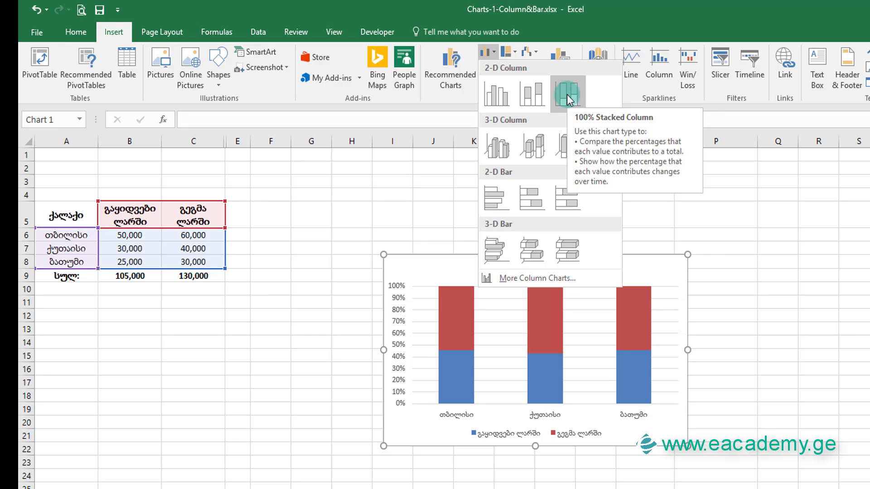
click(567, 94)
drag(416, 257, 341, 218)
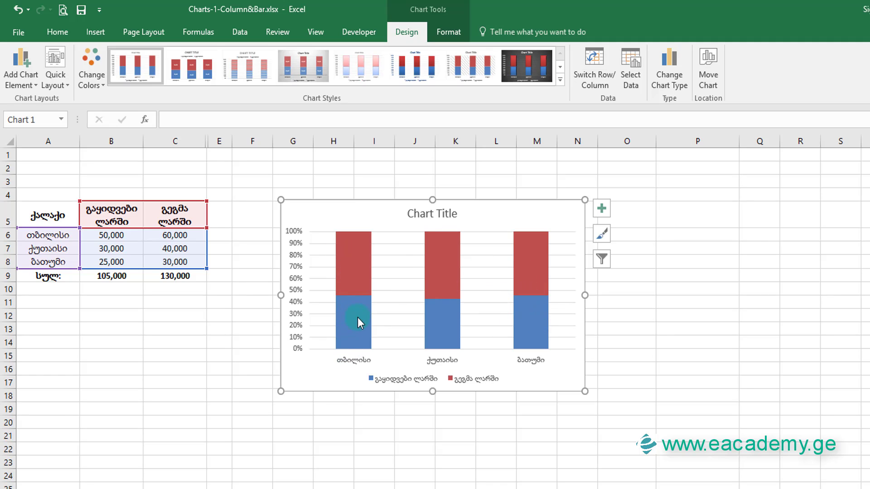
Change the plan value for თბილისი in cell C6 to 160000.
click(112, 230)
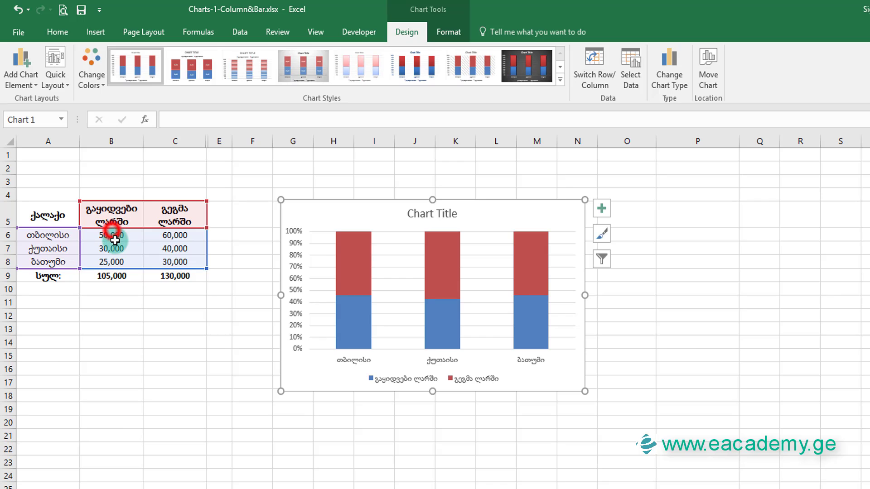
click(177, 237)
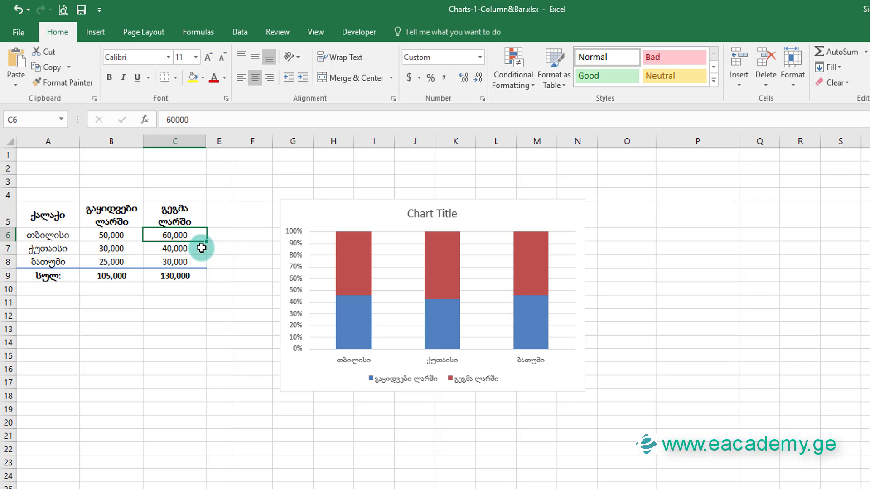
text(160)
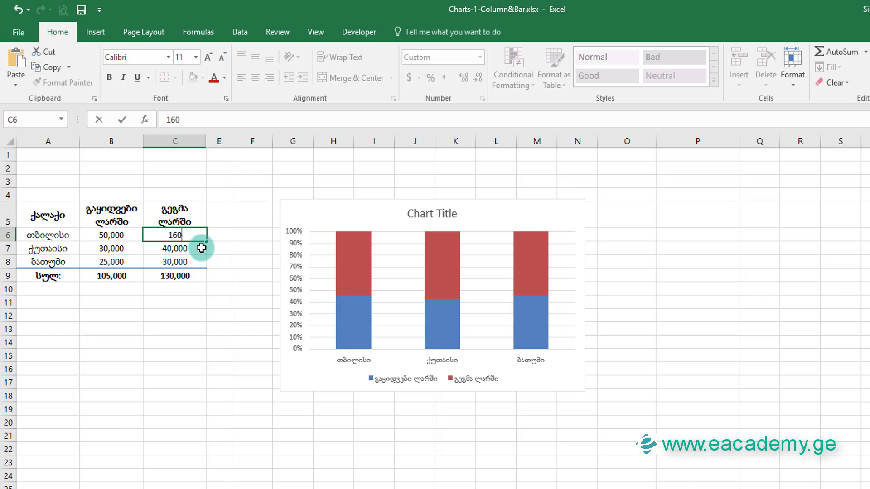
text(000)
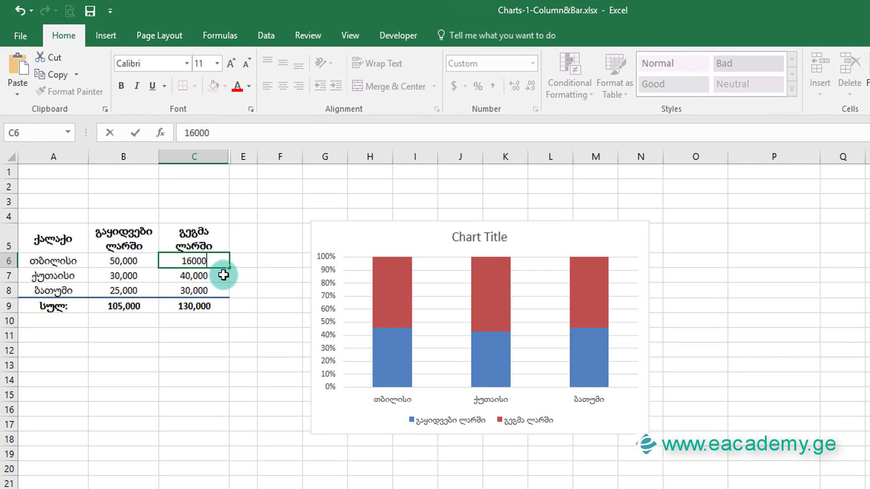
key(Return)
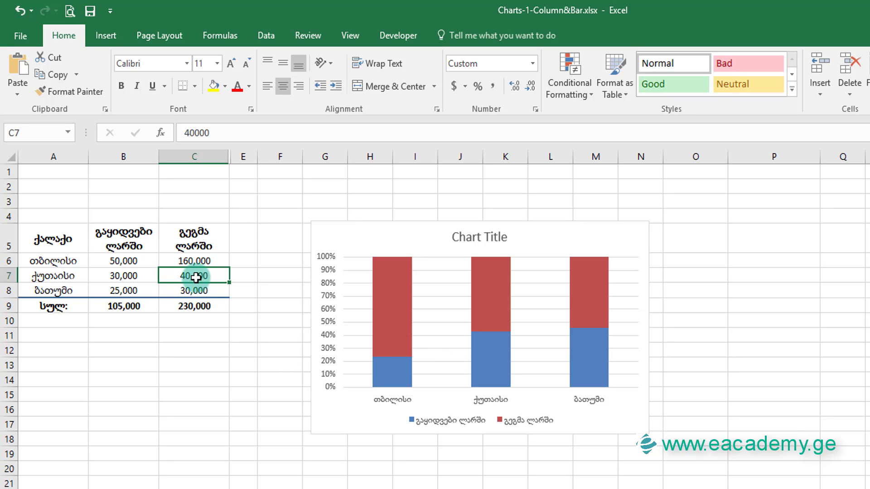
Set the ქუთაისი plan value in C7 to 16 and its sales value in B7 to 30.
text(16)
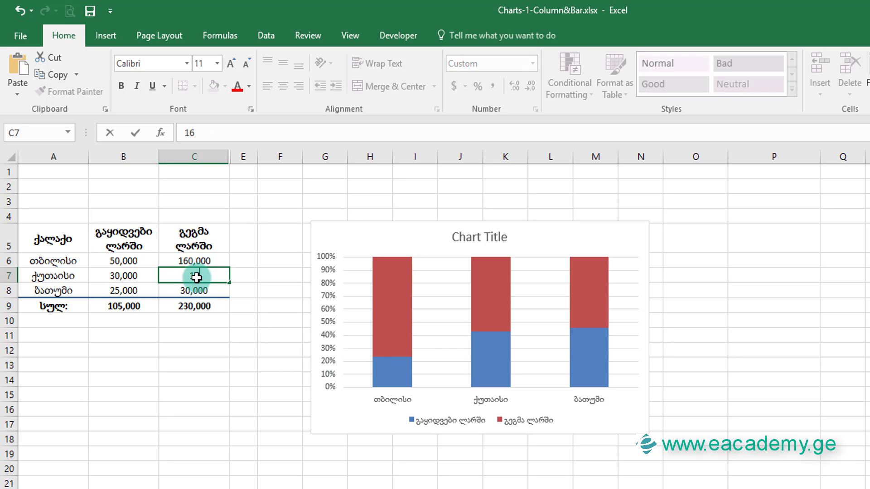
click(123, 275)
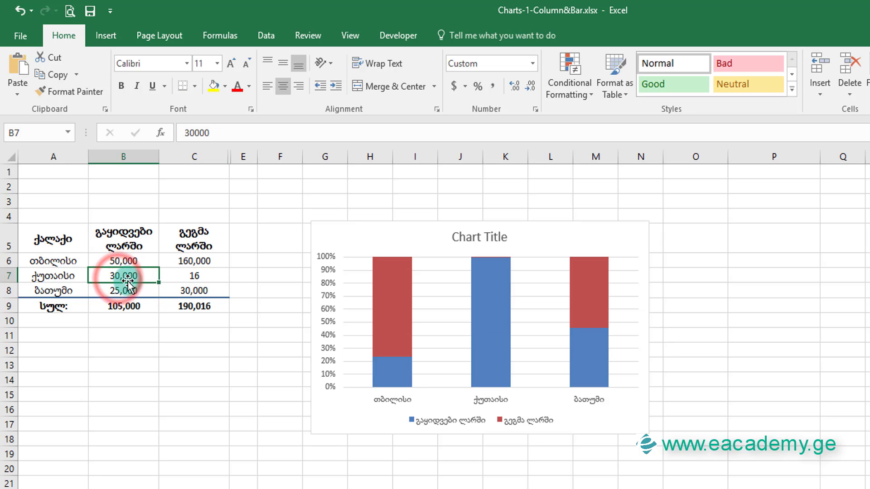
text(30)
click(125, 292)
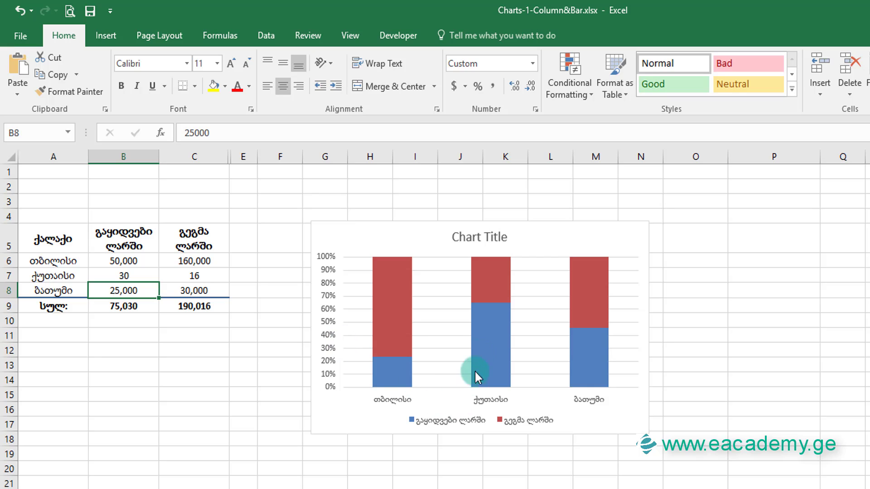
mouse_move(494, 358)
mouse_move(381, 372)
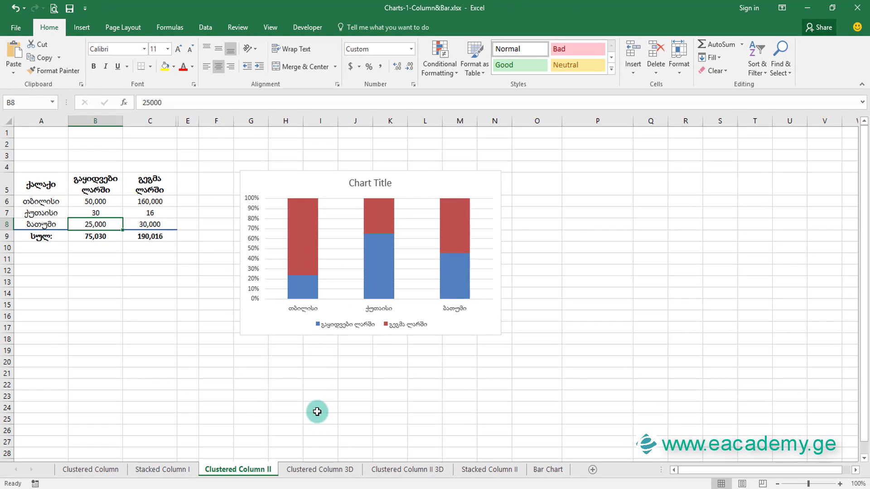
On the Clustered Column 3D sheet, insert and enlarge a 3-D clustered column chart from A5:C8, and compare it with the Clustered Column sheet's chart.
click(319, 470)
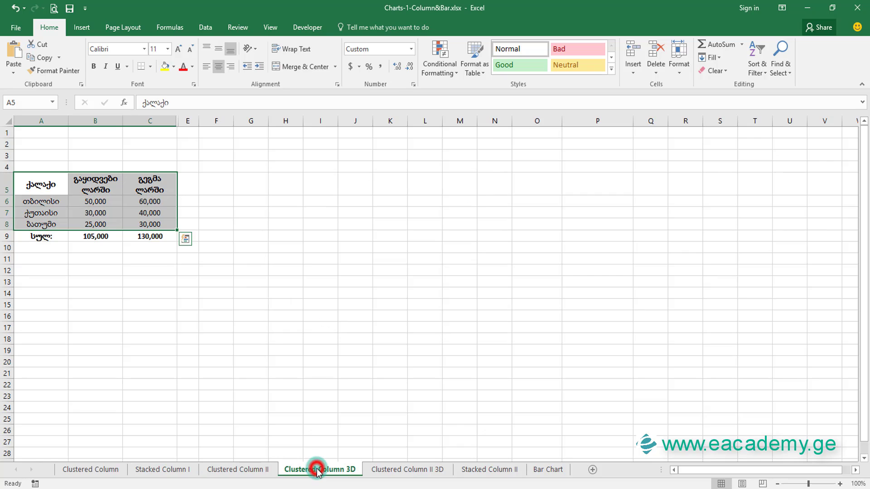
click(85, 27)
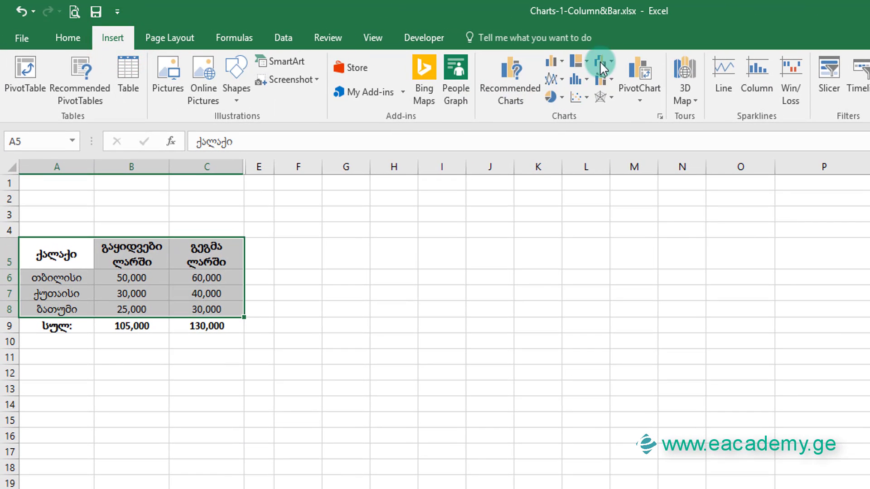
click(558, 60)
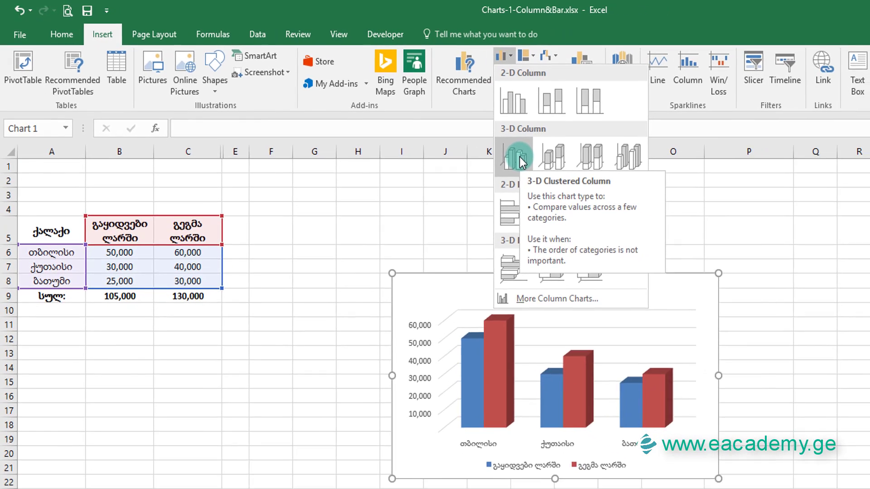
click(569, 172)
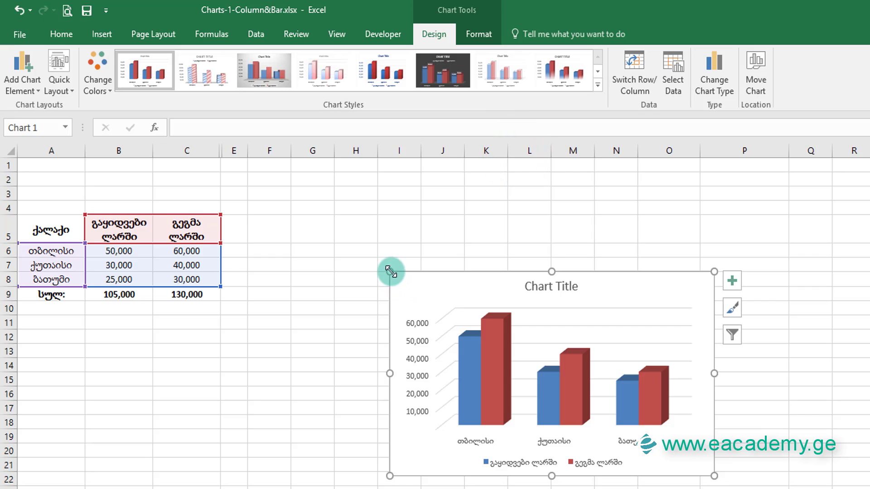
drag(390, 272, 258, 178)
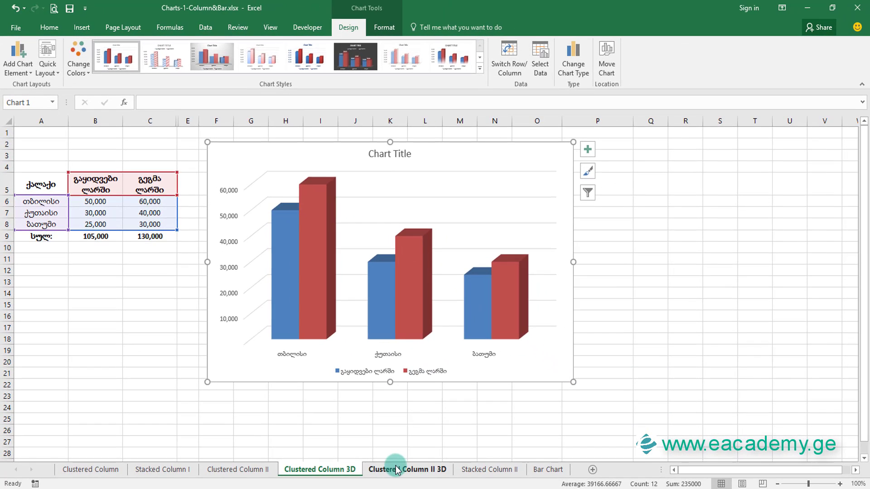
click(109, 470)
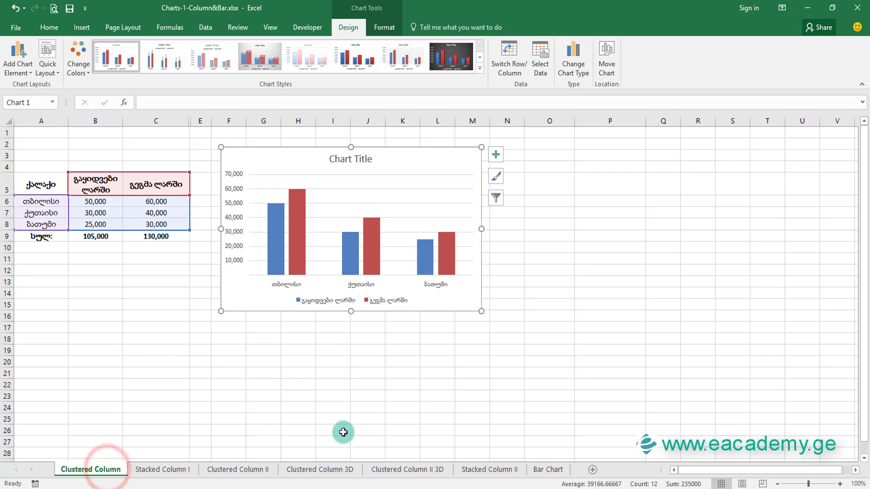
click(308, 470)
On the Clustered Column II 3D sheet, insert a 3-D stacked column chart from A5:C8 and enlarge it toward the table.
click(394, 470)
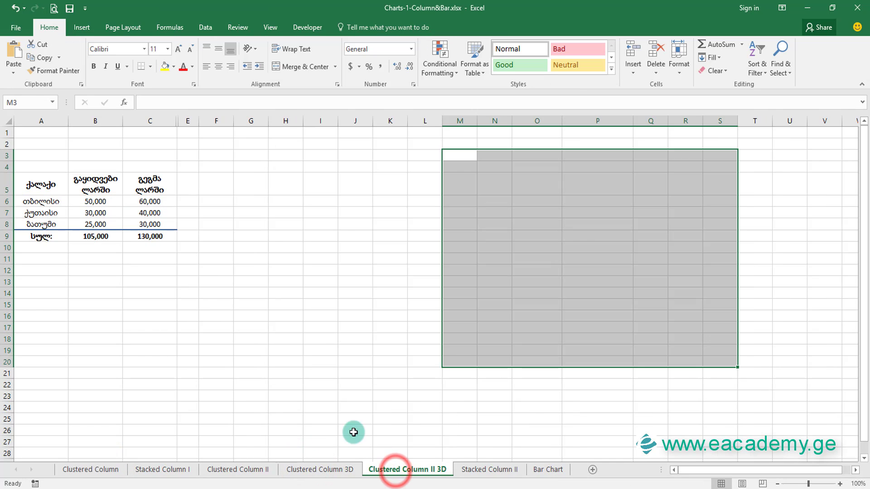
click(262, 335)
drag(40, 185, 150, 224)
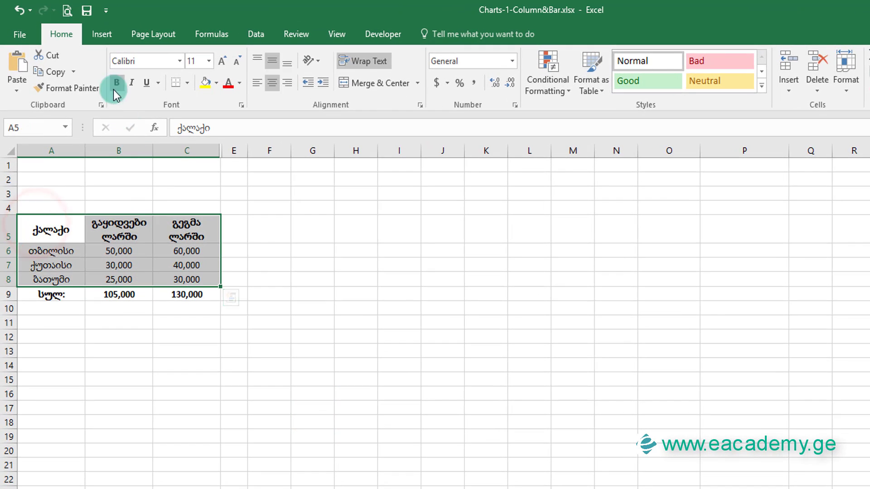
click(104, 32)
click(506, 55)
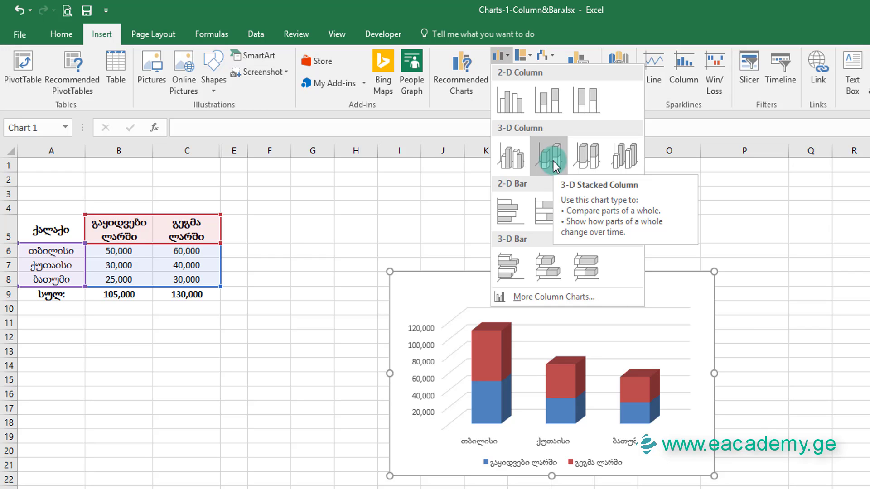
click(553, 160)
drag(390, 271, 283, 209)
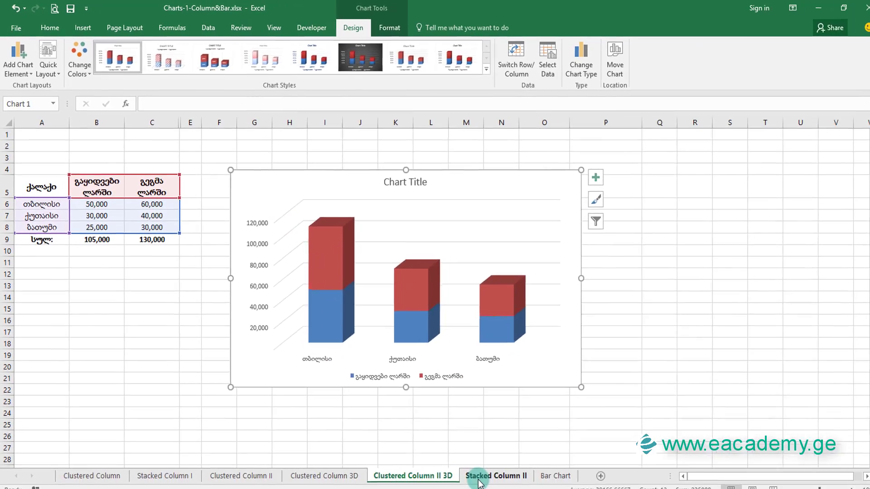
On the Stacked Column II sheet, insert a 3-D 100% stacked column chart from A5:C8 and enlarge it toward the table.
click(479, 479)
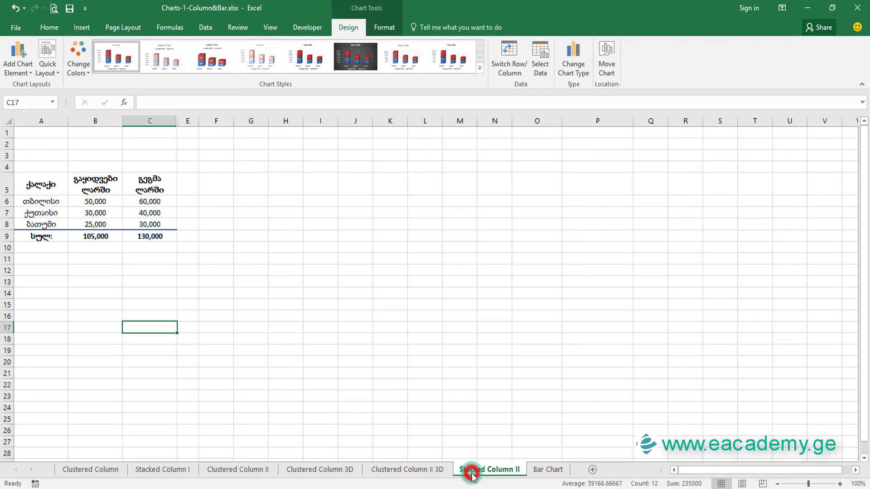
drag(42, 187, 164, 233)
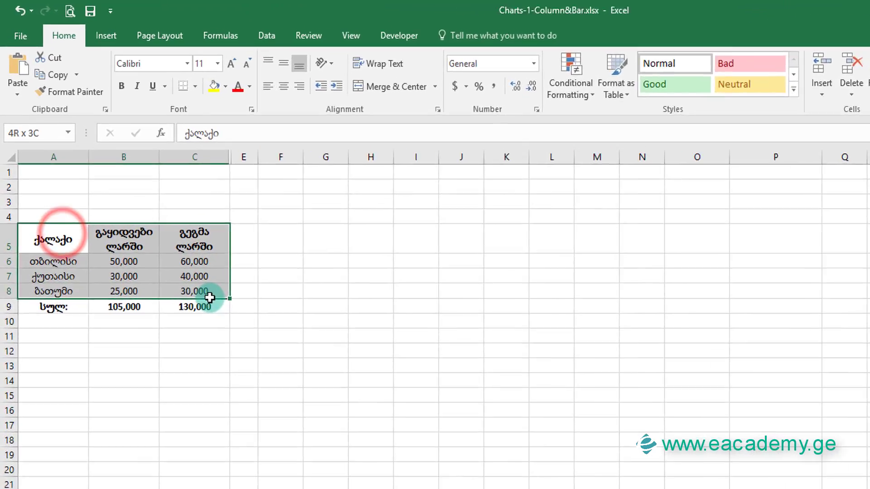
drag(210, 297, 209, 298)
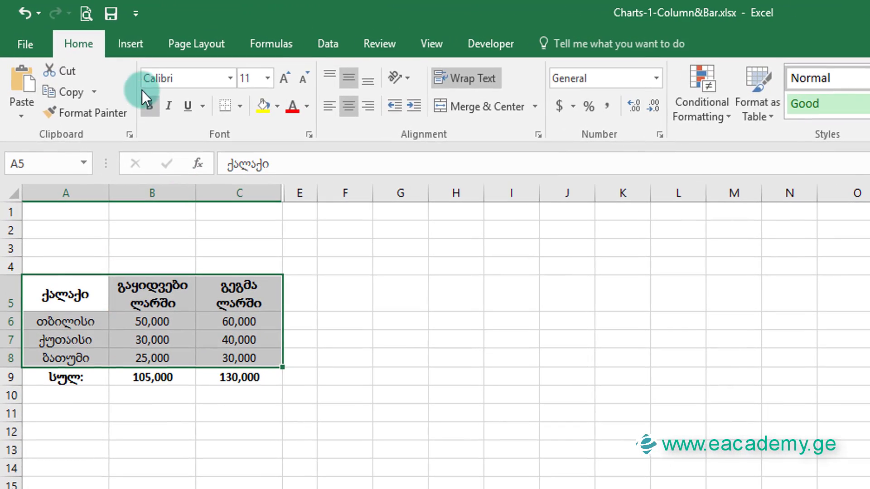
click(138, 43)
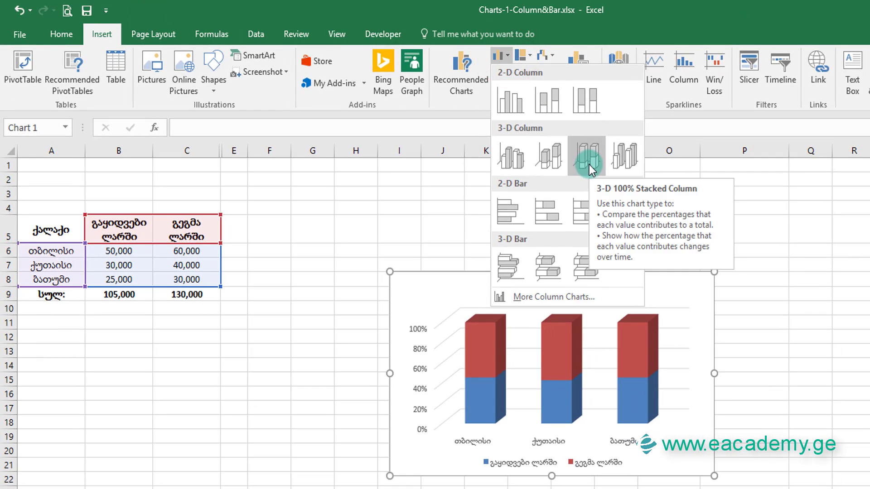
click(748, 209)
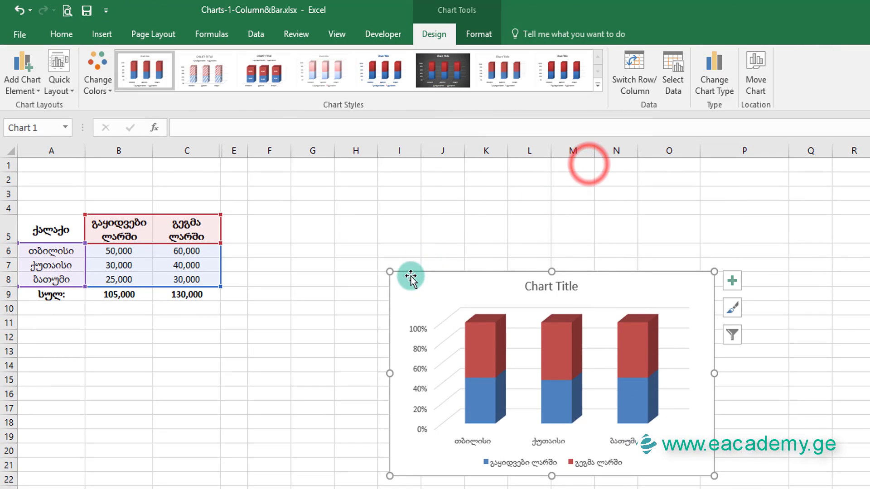
drag(389, 272, 287, 197)
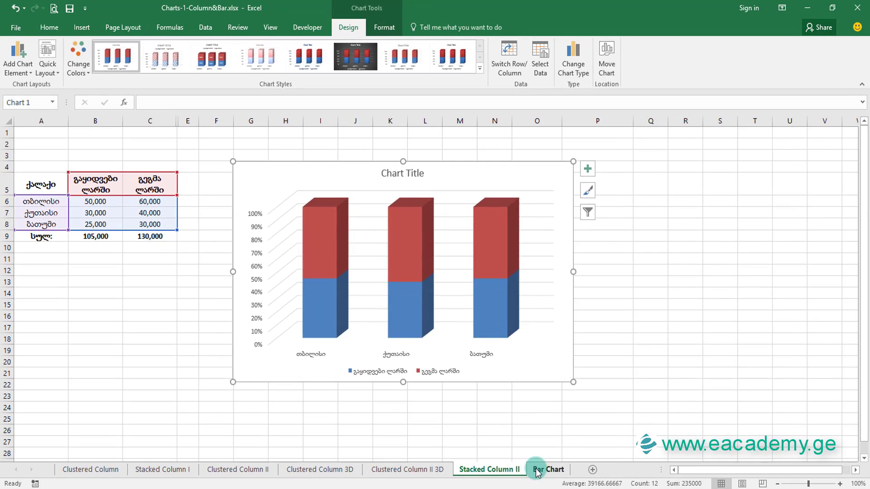
On the Bar Chart sheet, insert a 2-D clustered bar chart from A5:C8 and place it beside the table.
click(540, 471)
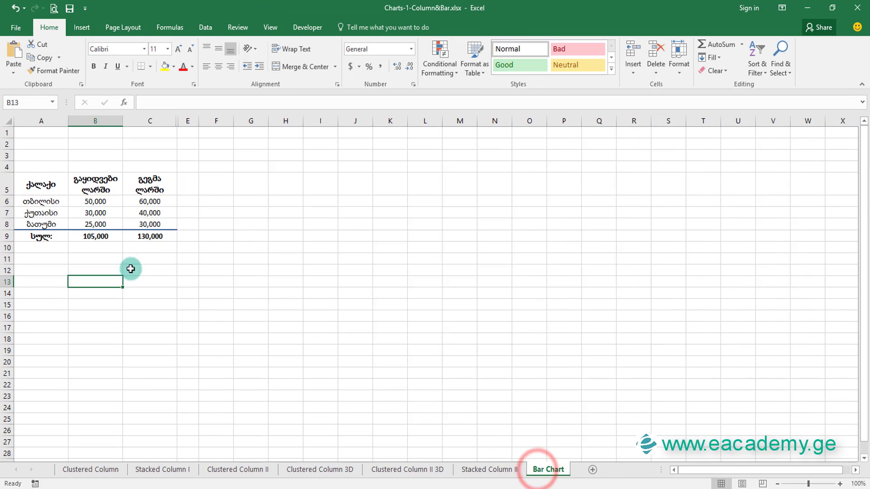
drag(42, 183, 143, 224)
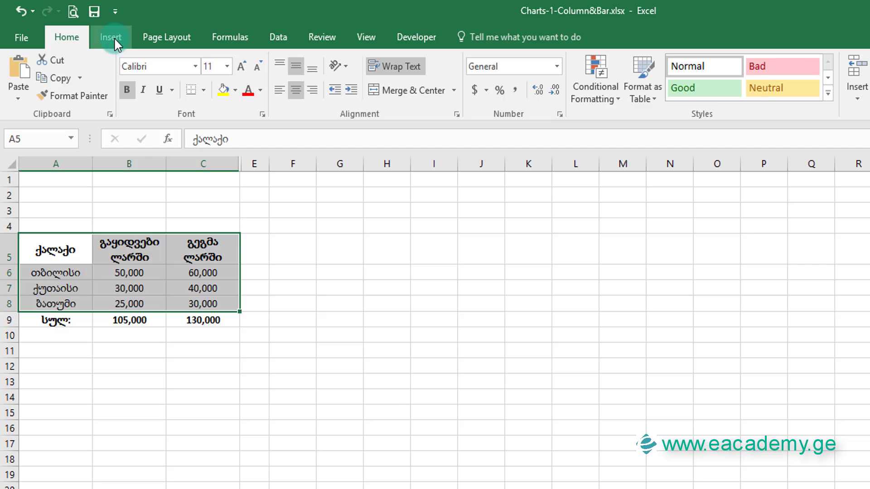
click(86, 29)
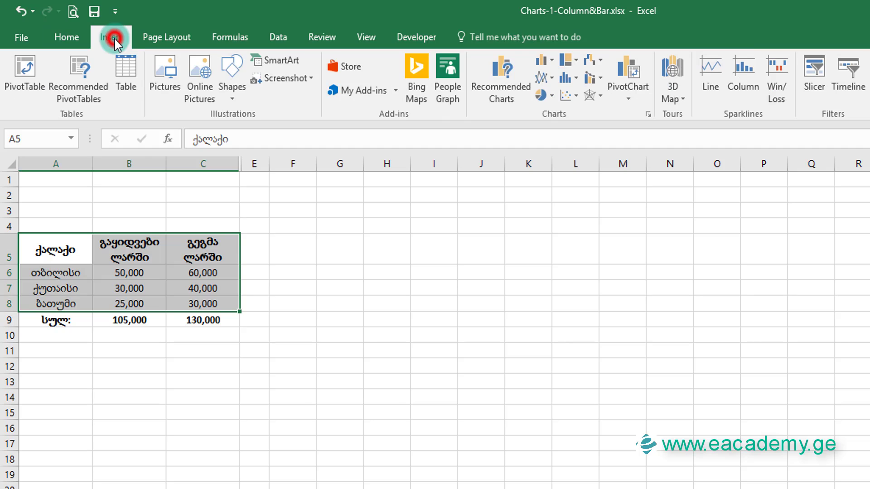
click(551, 61)
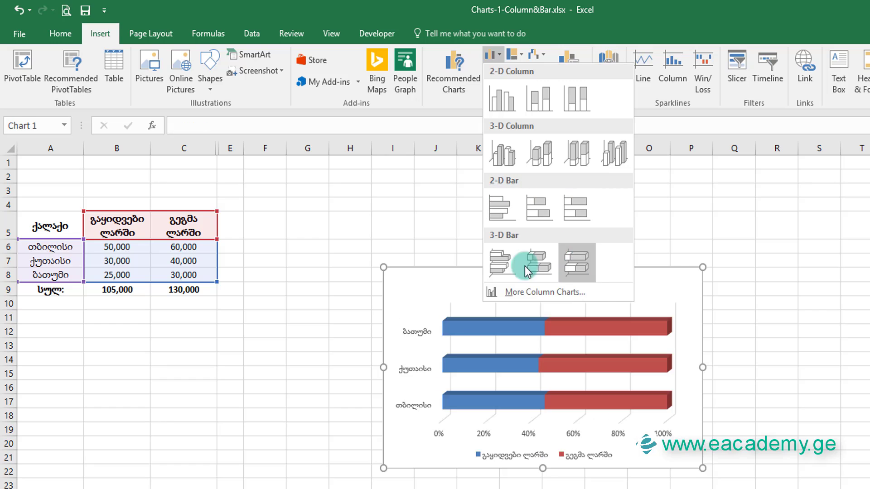
click(494, 212)
mouse_move(443, 282)
mouse_down()
mouse_move(443, 290)
mouse_move(352, 196)
mouse_move(345, 226)
mouse_up()
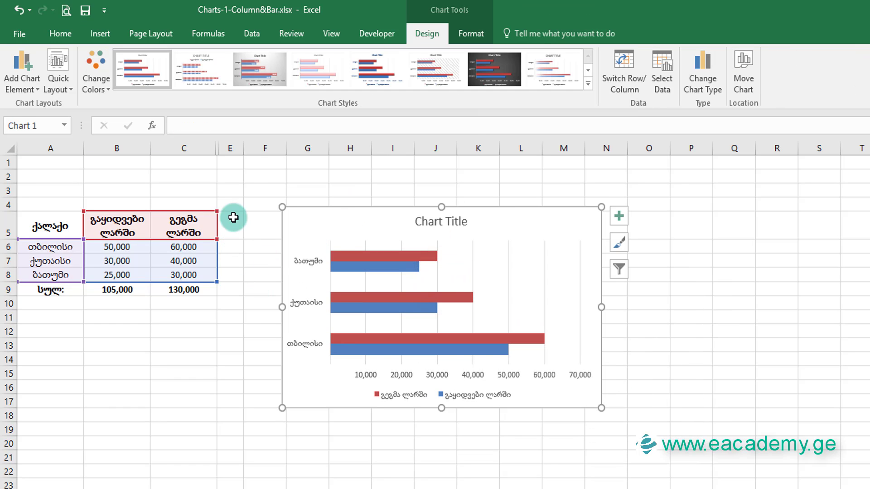
Unhide column D and insert a 3-D column chart from A5:D8.
drag(223, 151, 272, 149)
drag(48, 227, 247, 279)
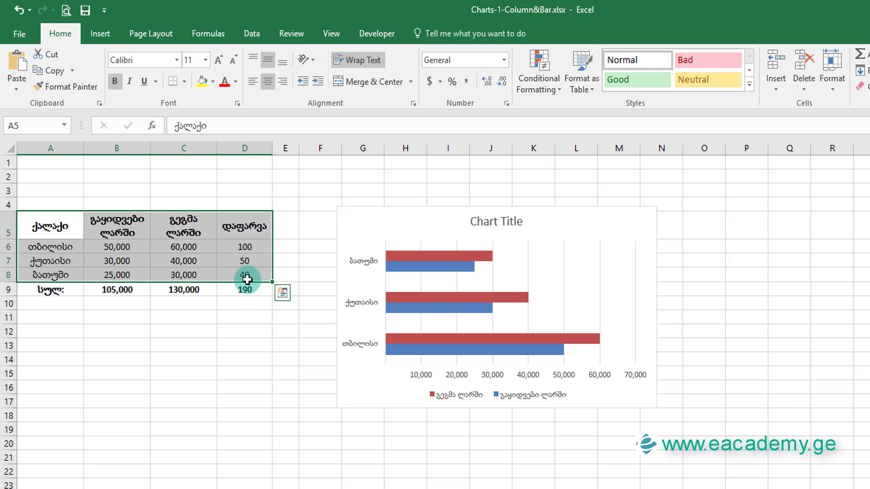
click(99, 31)
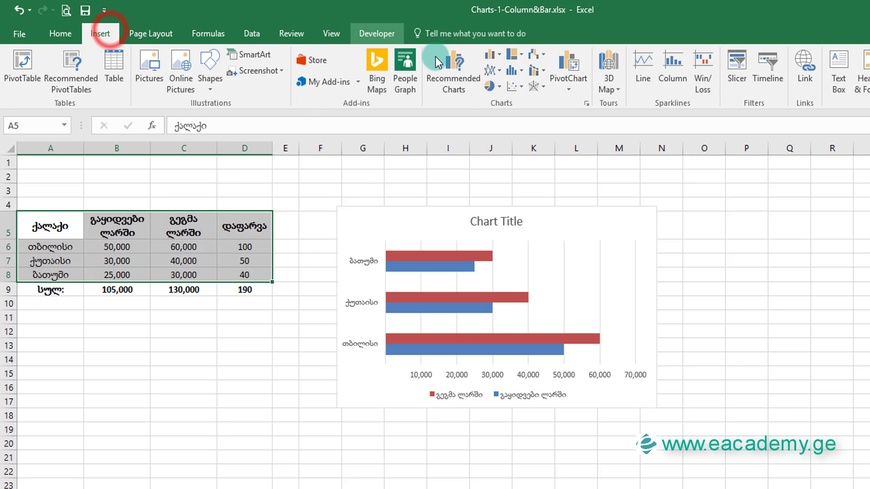
click(499, 58)
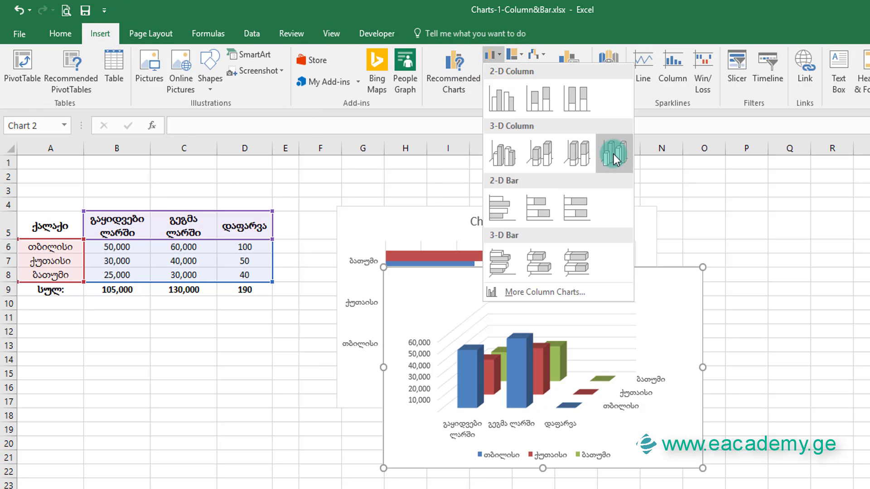
click(621, 153)
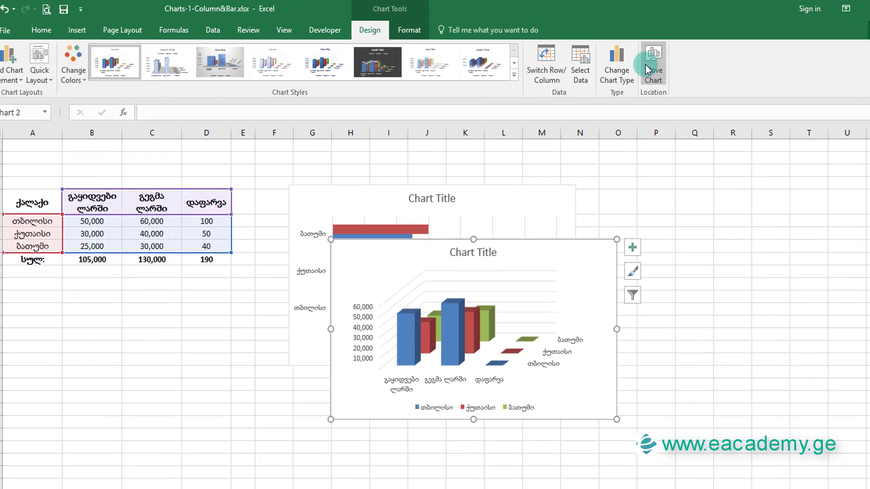
Move the 3-D column chart to a new chart sheet of its own.
click(732, 68)
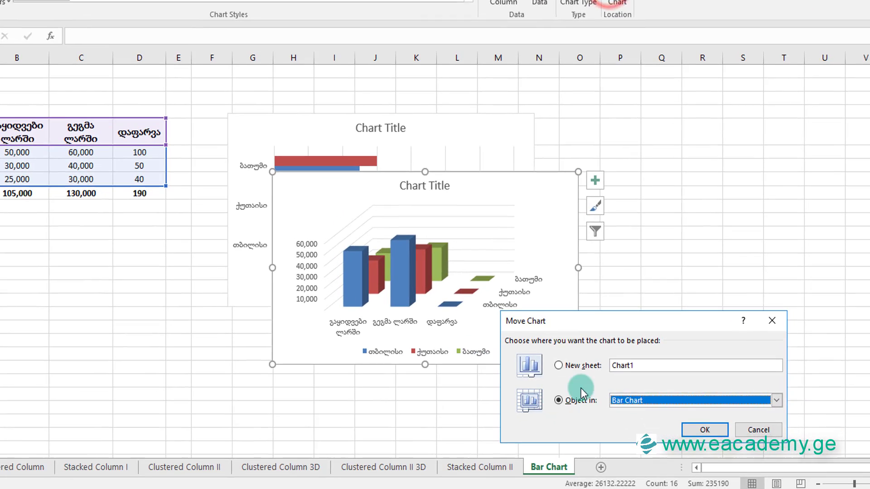
click(675, 462)
click(704, 429)
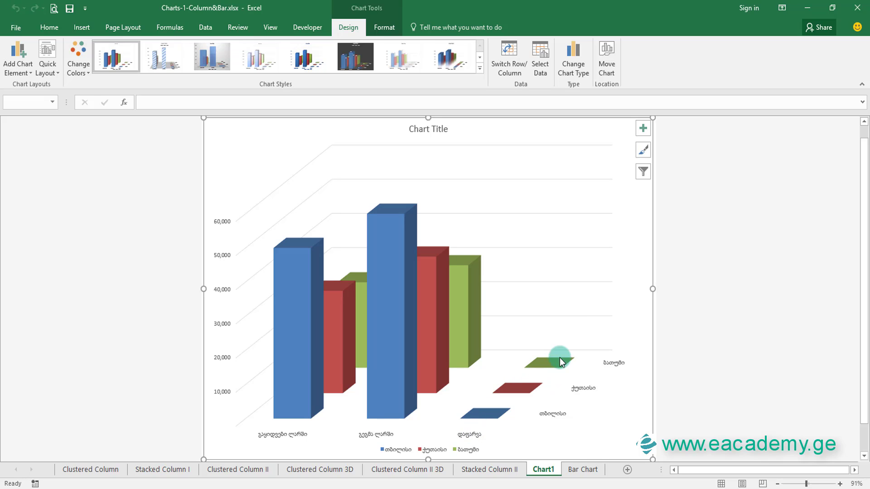
On the Bar Chart sheet, set the დაფარვა values to 10000 in D6, 50000 in D7 and 40000 in D8.
click(582, 470)
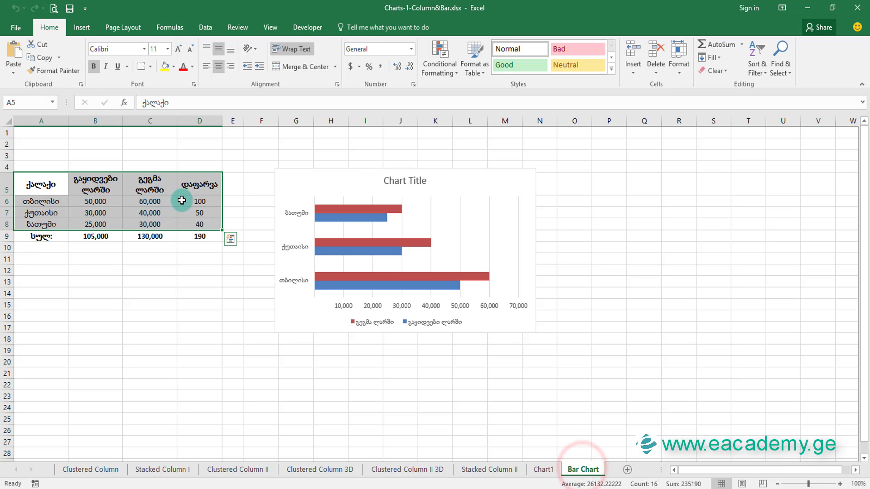
click(182, 200)
text(10000)
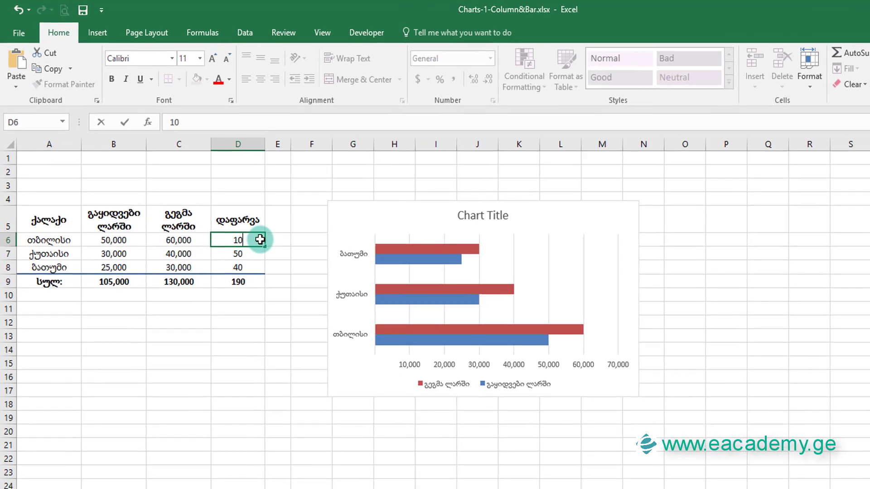
key(Return)
key(F2)
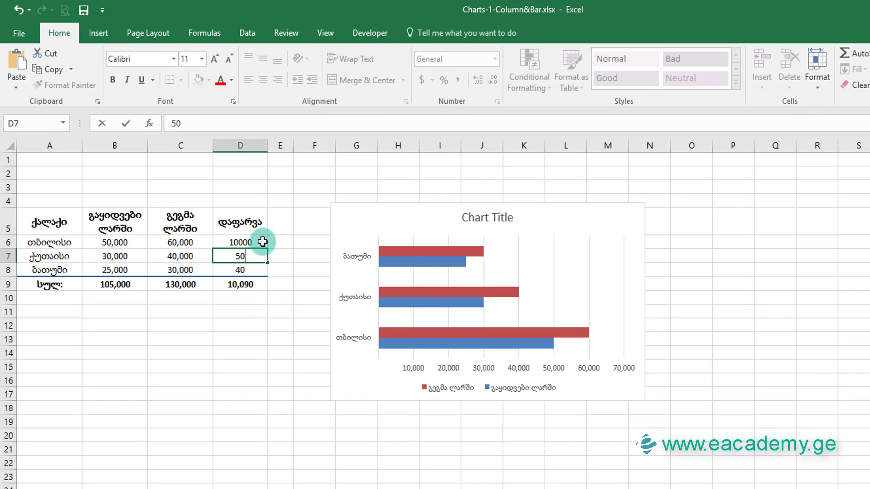
key(Return)
key(F2)
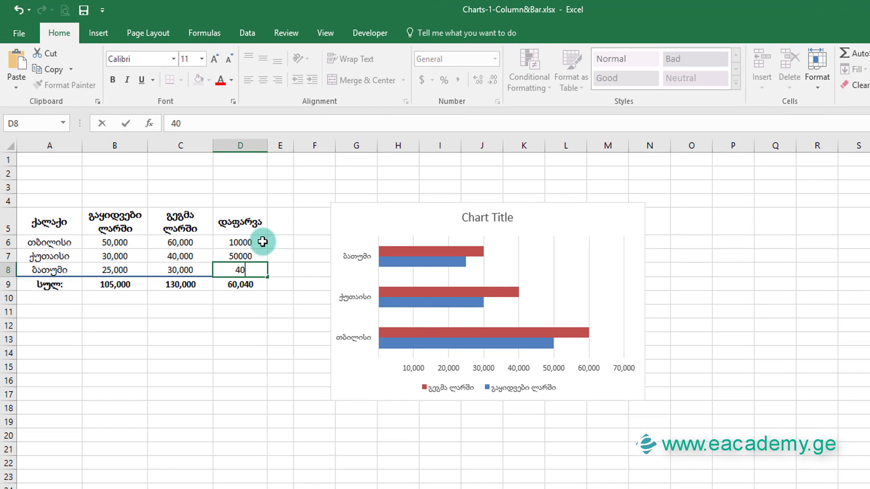
text(000)
key(Return)
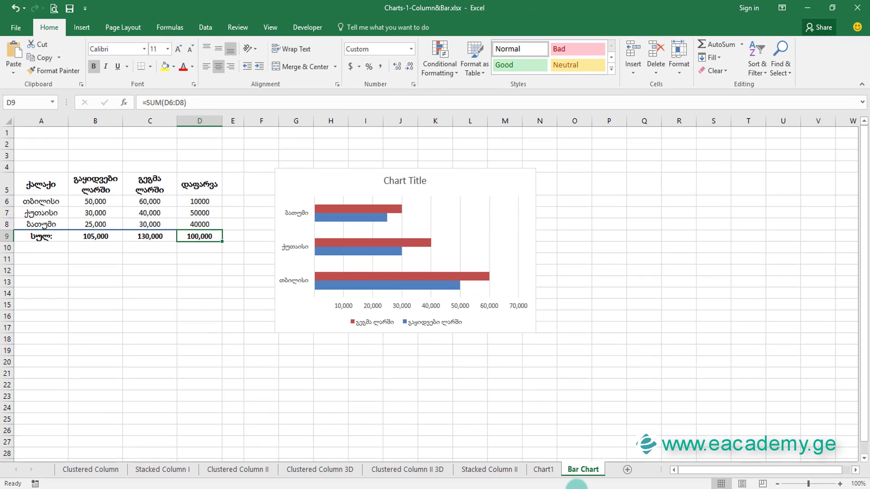
On the Chart1 sheet, switch the rows and columns of the 3-D column chart.
click(549, 472)
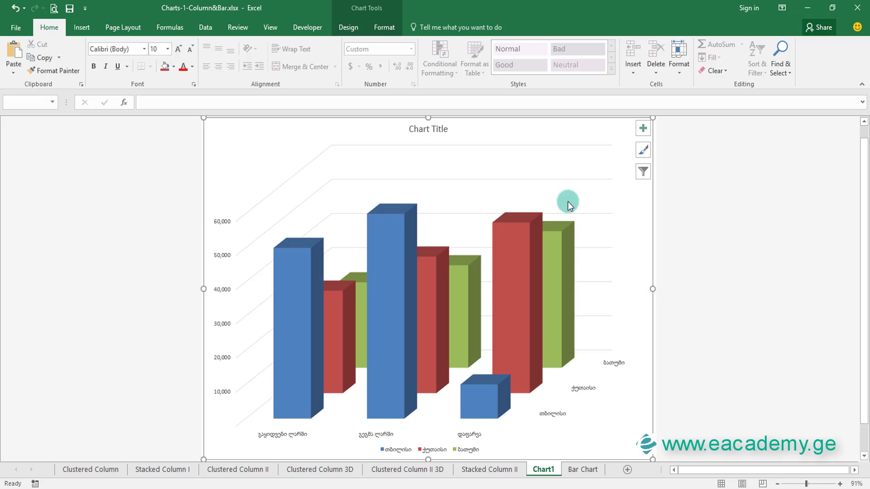
click(350, 24)
click(518, 59)
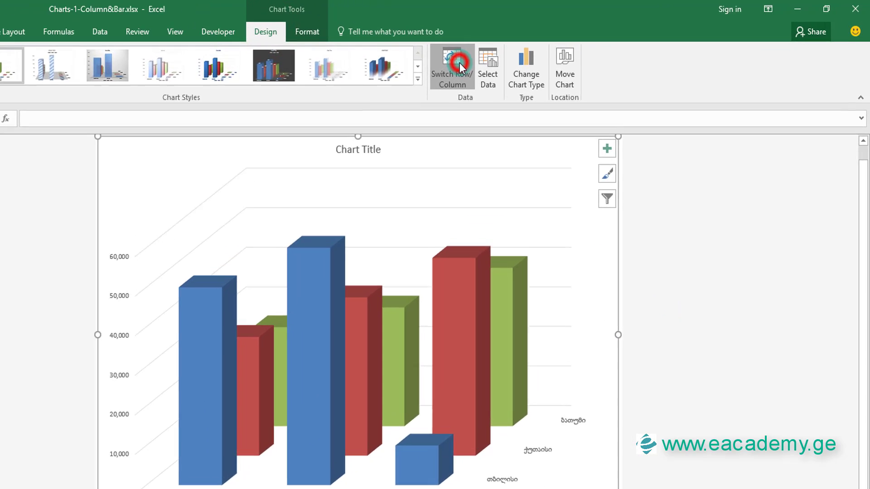